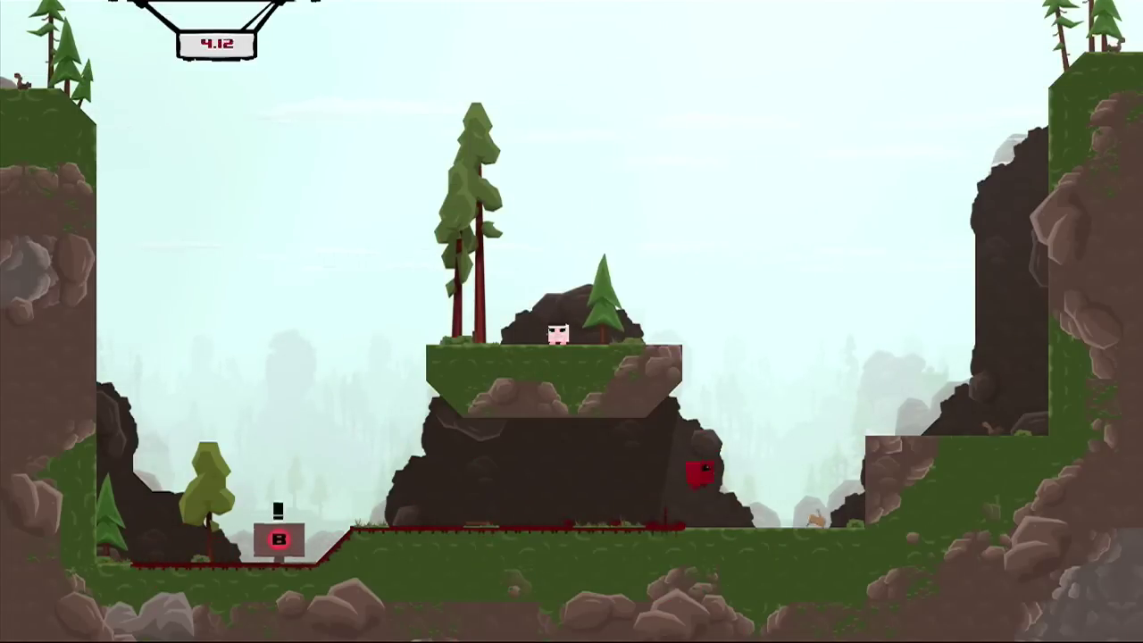
# Step: Leap onto the central platform, dismiss the tutorial, and drop to the cave floor
pyautogui.press('Left')
pyautogui.press('space')
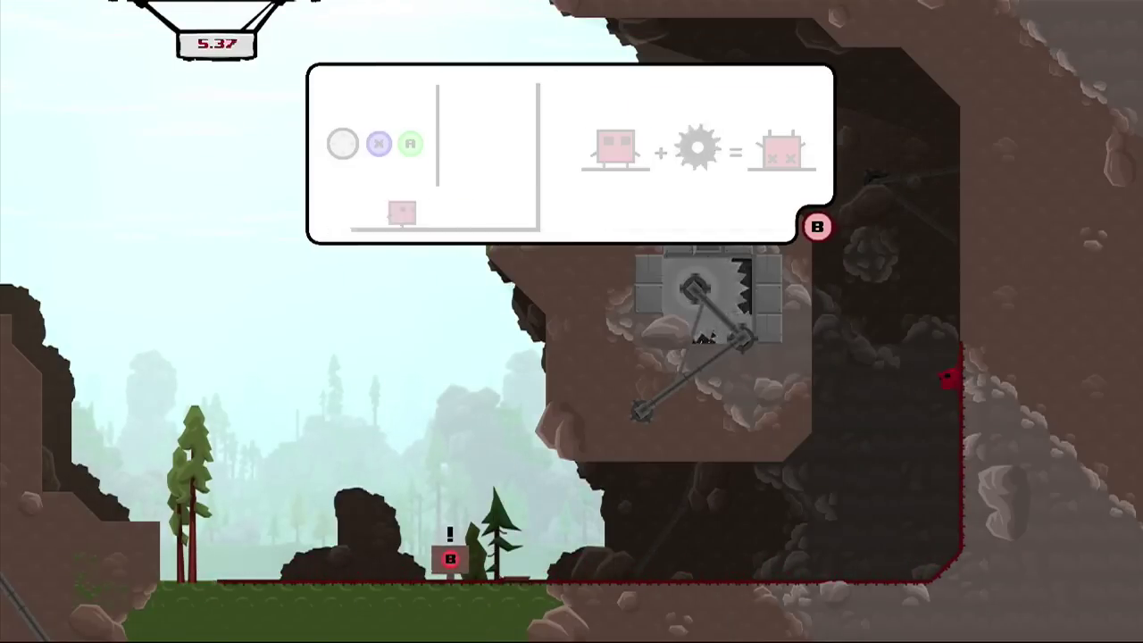
pyautogui.press('b')
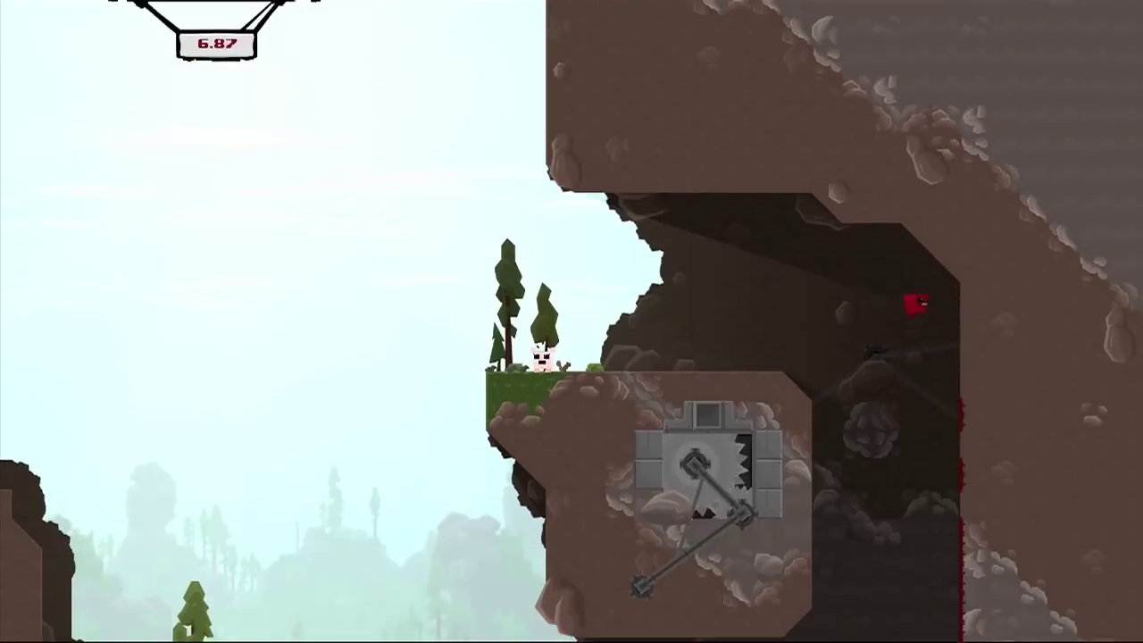
pyautogui.press('Left')
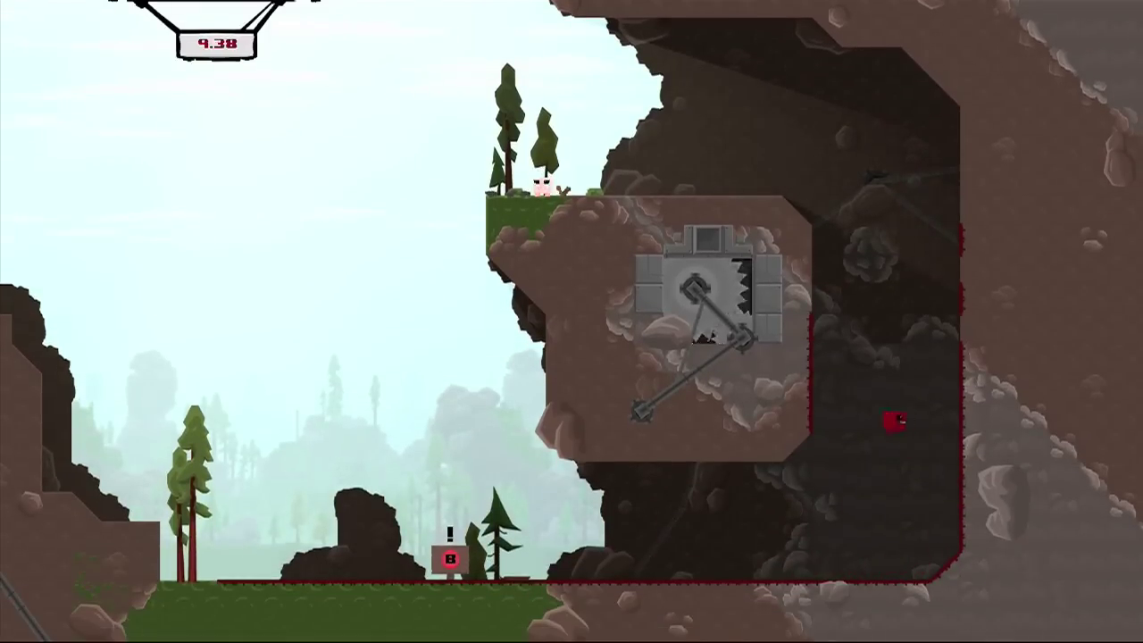
# Step: Wall-jump up the right cave wall, over the top, onto Bandage Girl's grassy ledge
pyautogui.press('space')
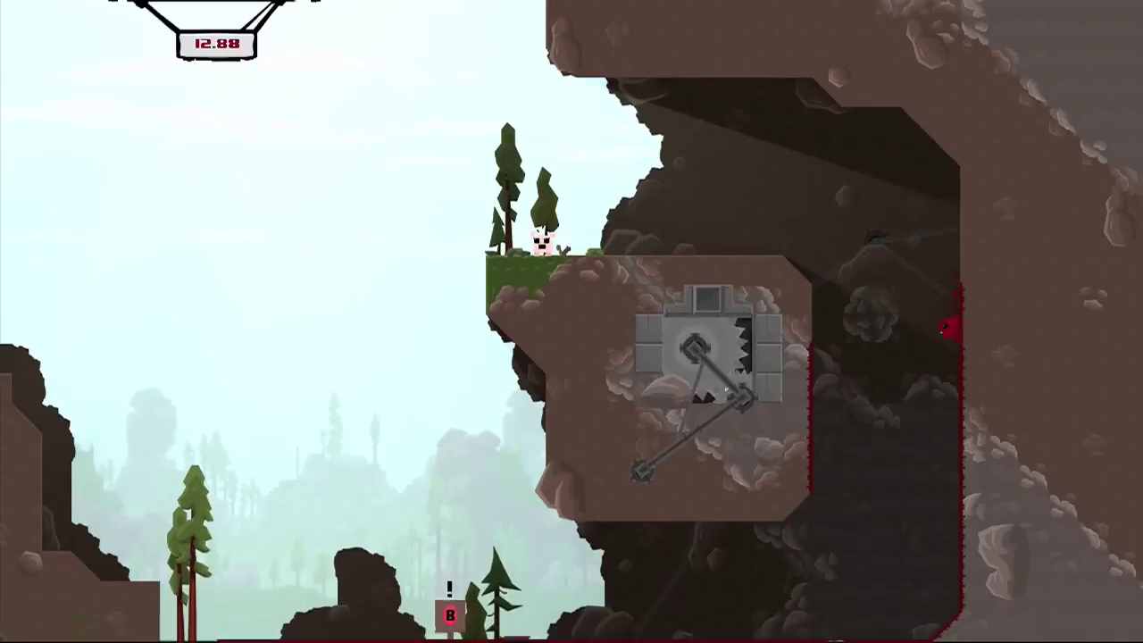
pyautogui.press('space')
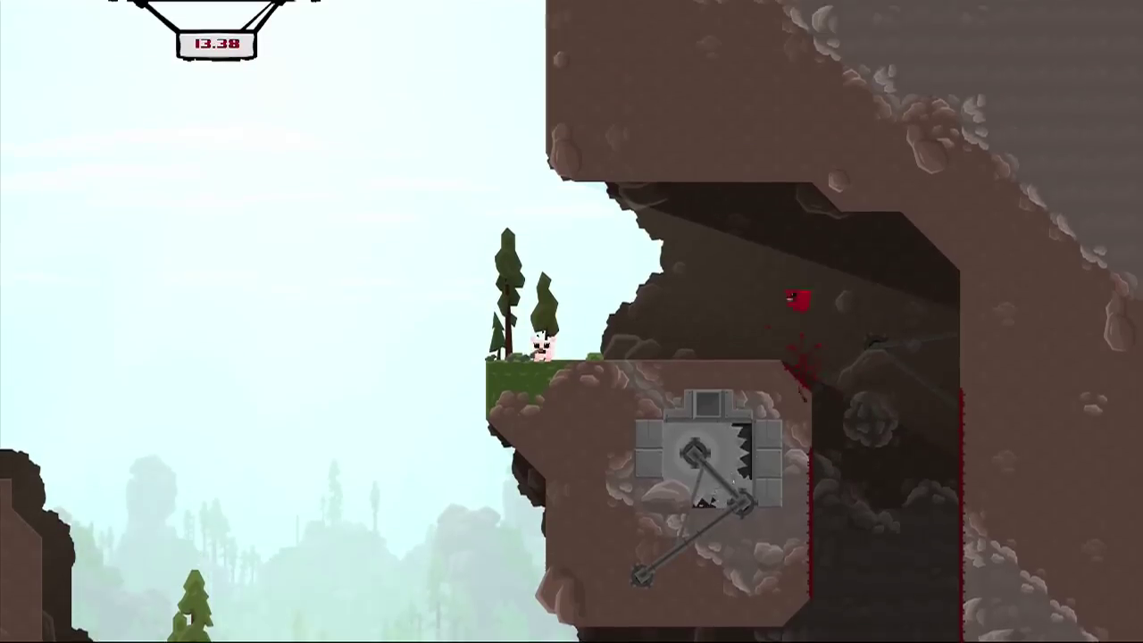
pyautogui.press('Left')
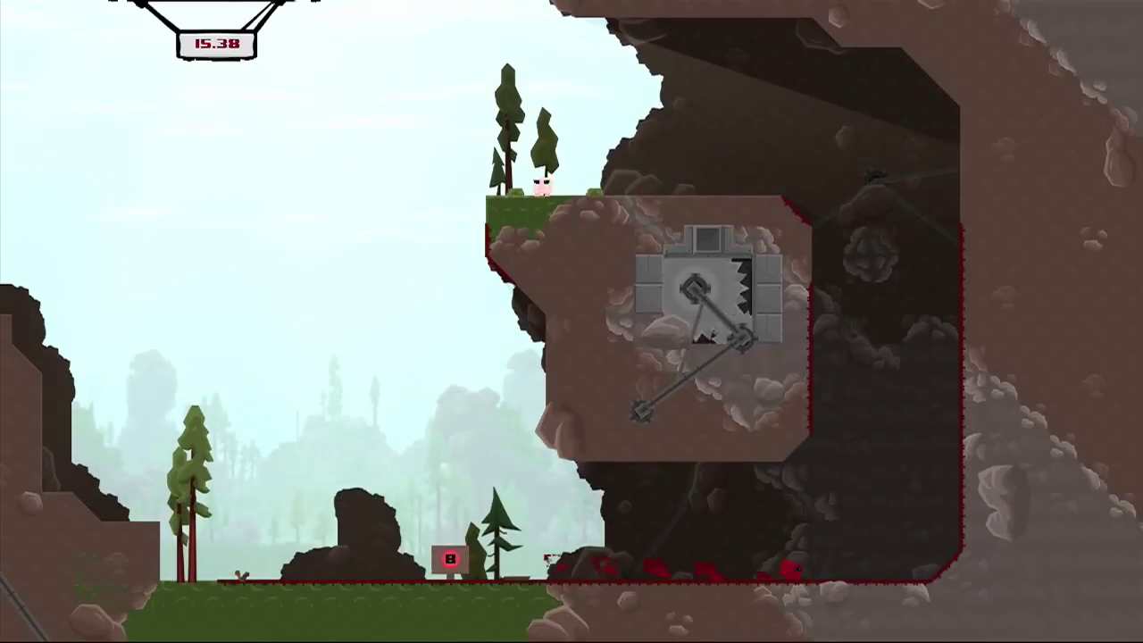
pyautogui.press('space')
pyautogui.press('Left')
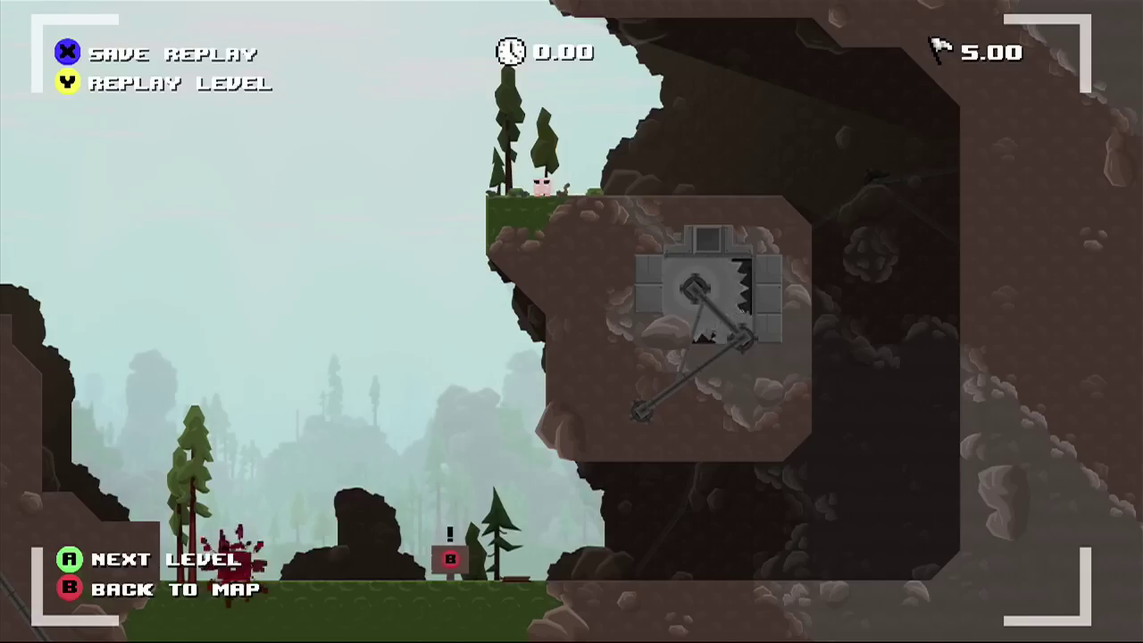
# Step: Continue to 1-5: Holy Mountain and run right from the start
pyautogui.press('a')
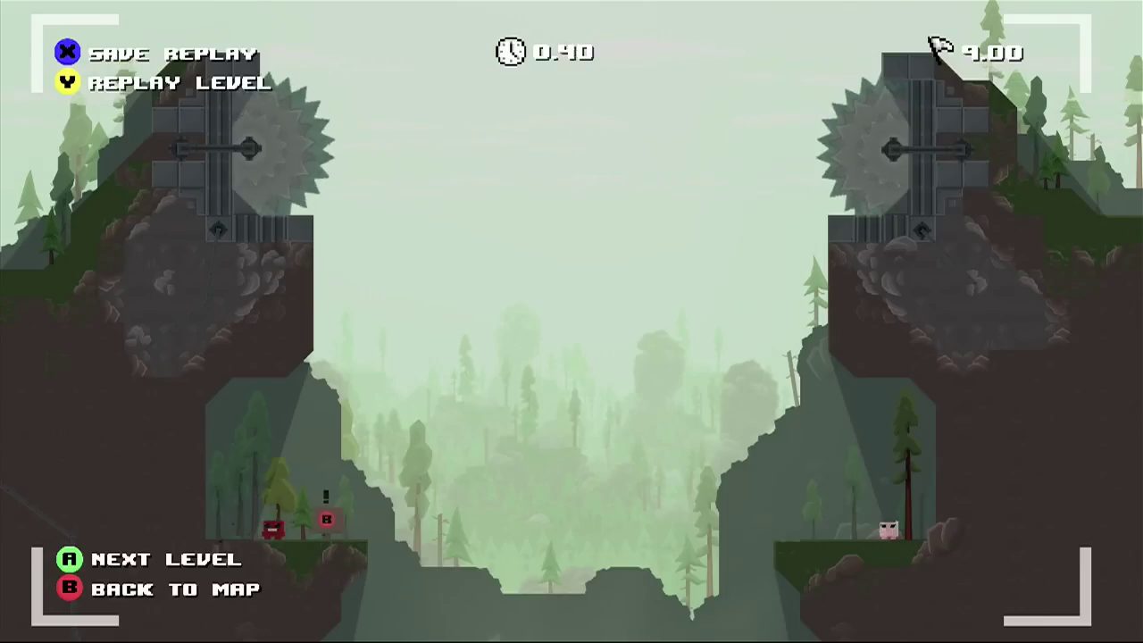
pyautogui.press('Return')
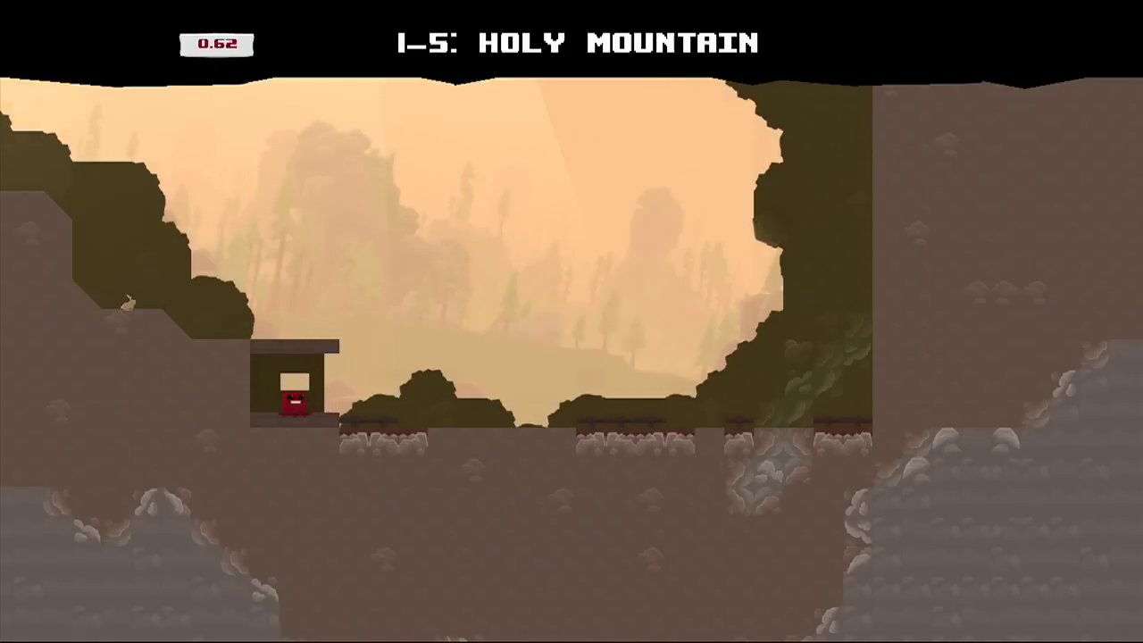
pyautogui.press('Right')
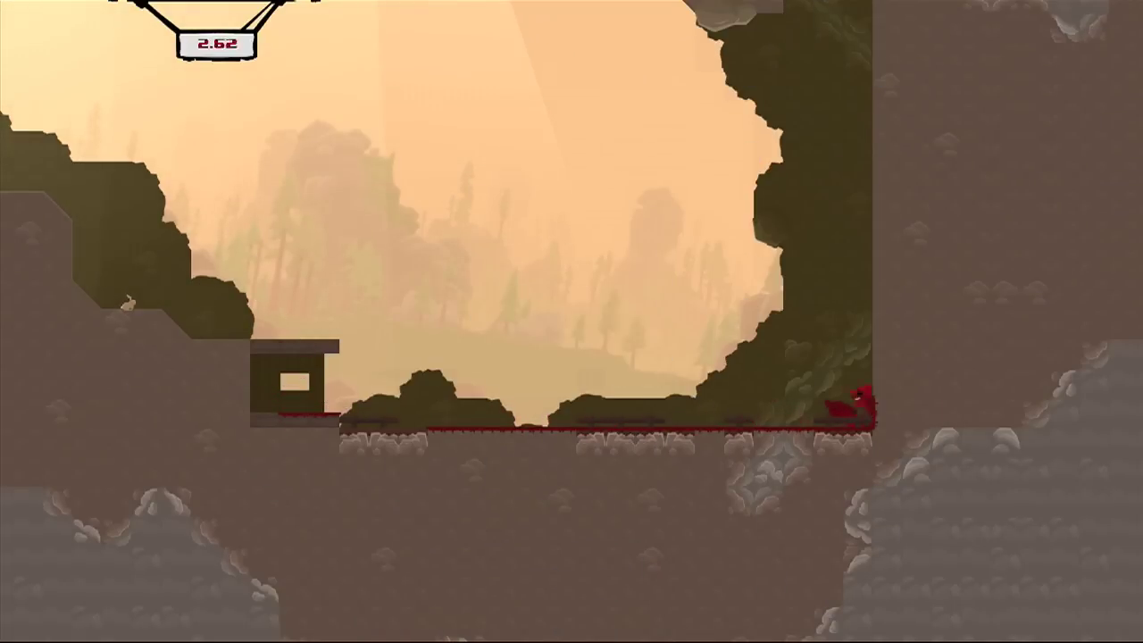
# Step: Wall-jump up the cliffs to the upper platforms, then start Safety Third
pyautogui.press('space')
pyautogui.press('space')
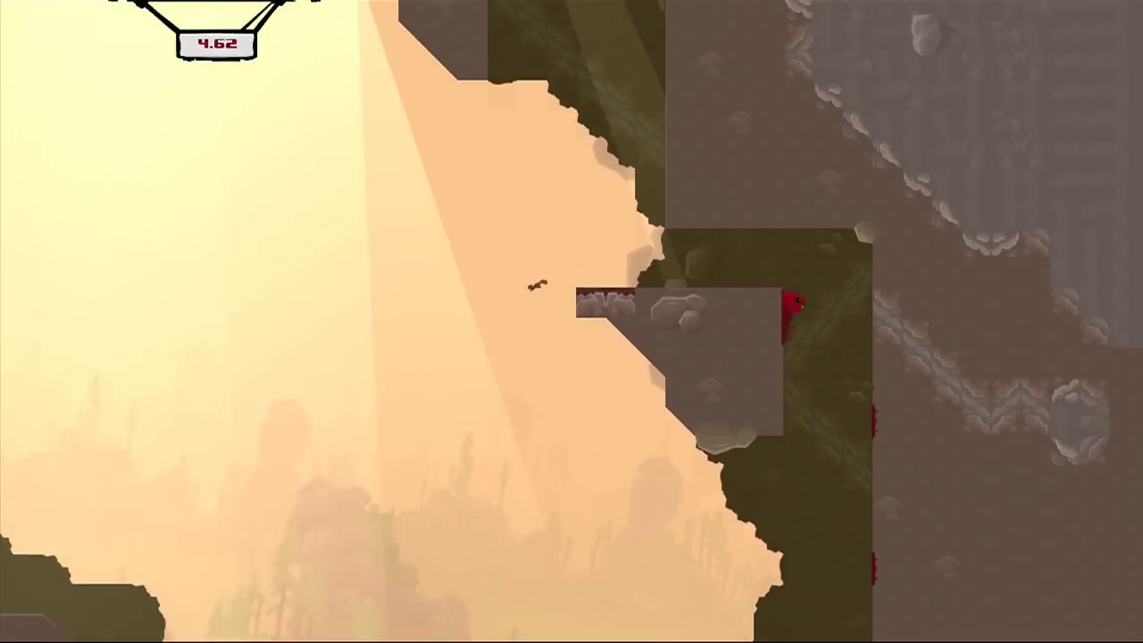
pyautogui.press('space')
pyautogui.press('Left')
pyautogui.press('space')
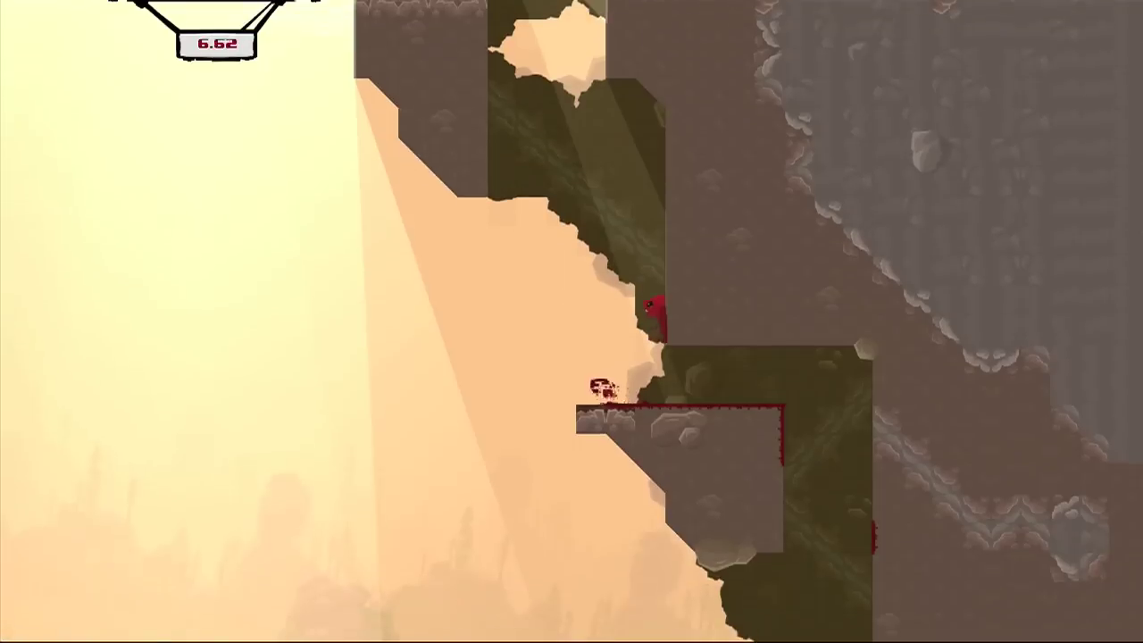
pyautogui.press('space')
pyautogui.press('space')
pyautogui.press('space')
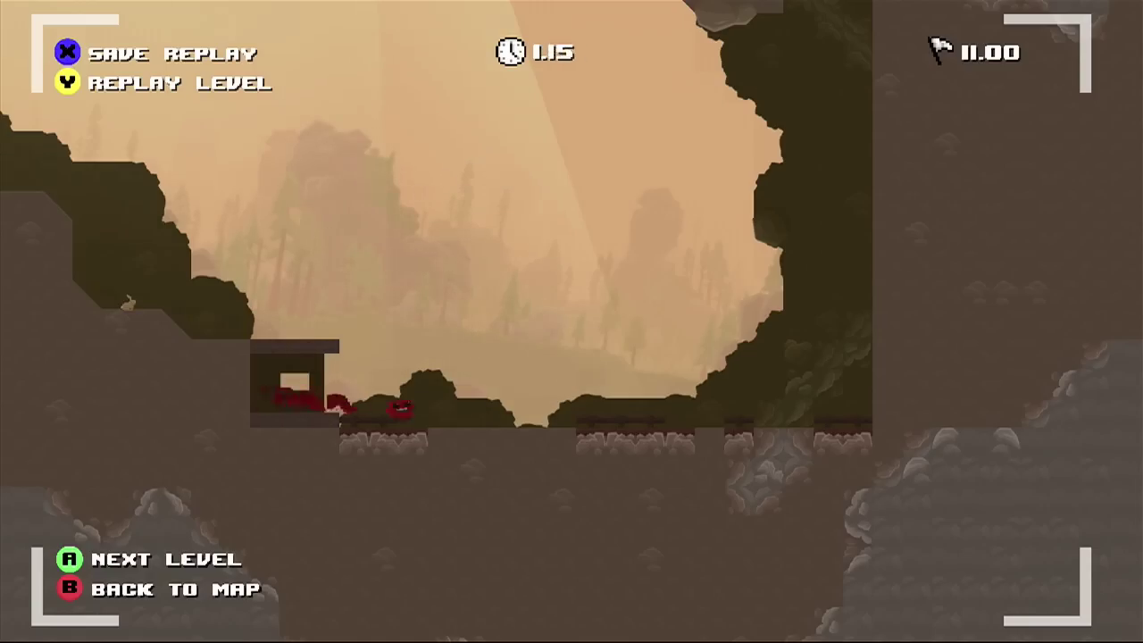
pyautogui.press('a')
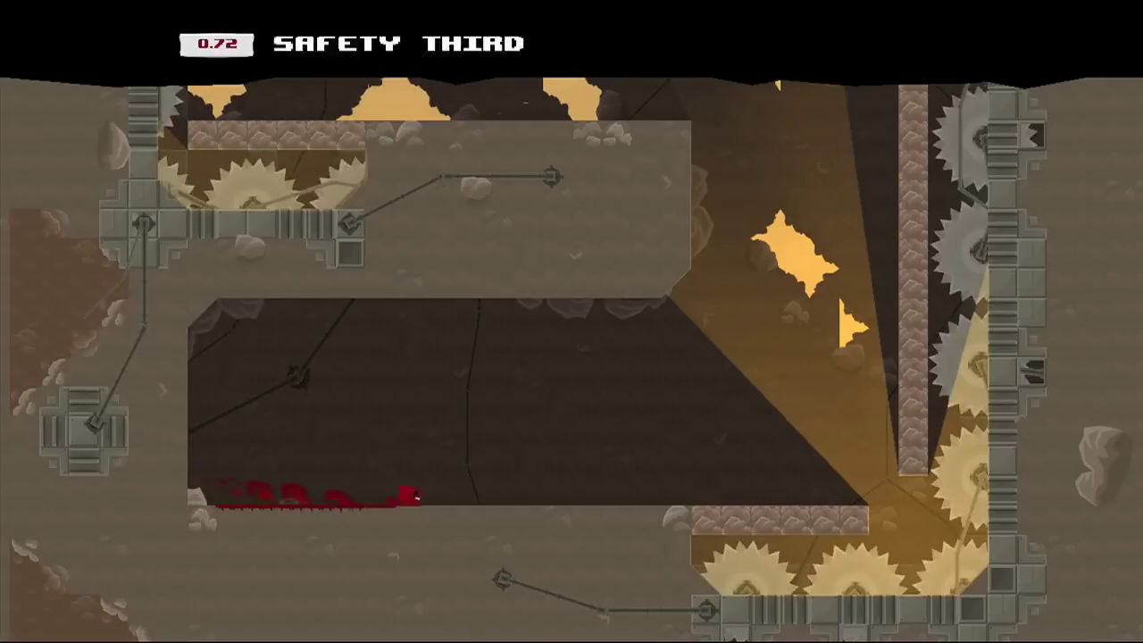
# Step: Run right past the saw-lined wall, retrying after deaths, and leap into the dark cavity
pyautogui.press('Right')
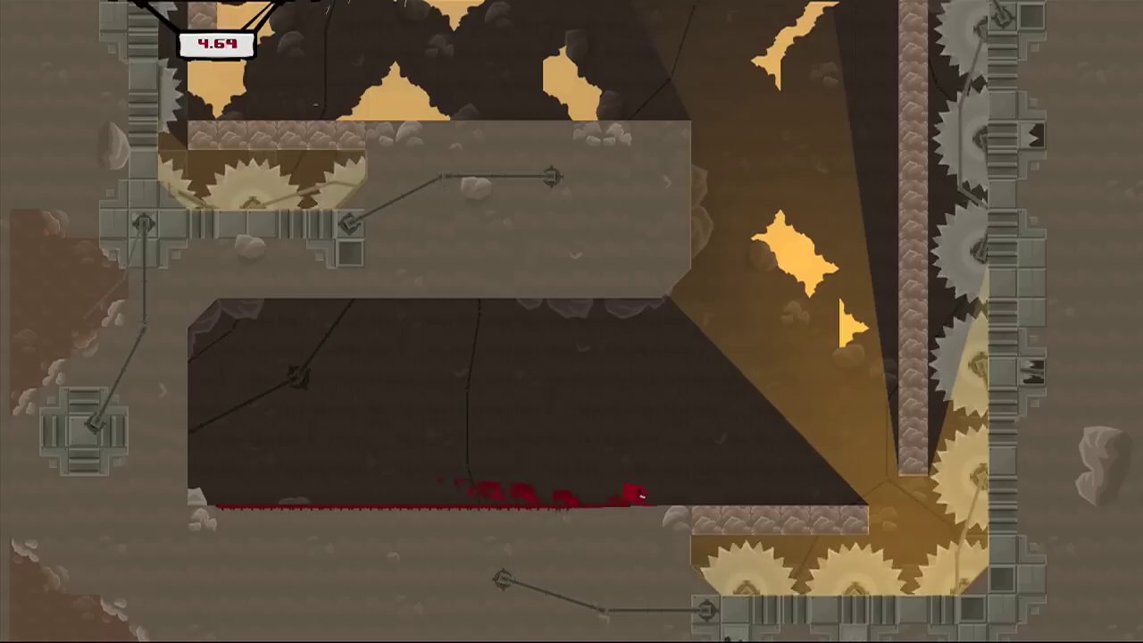
pyautogui.press('Right')
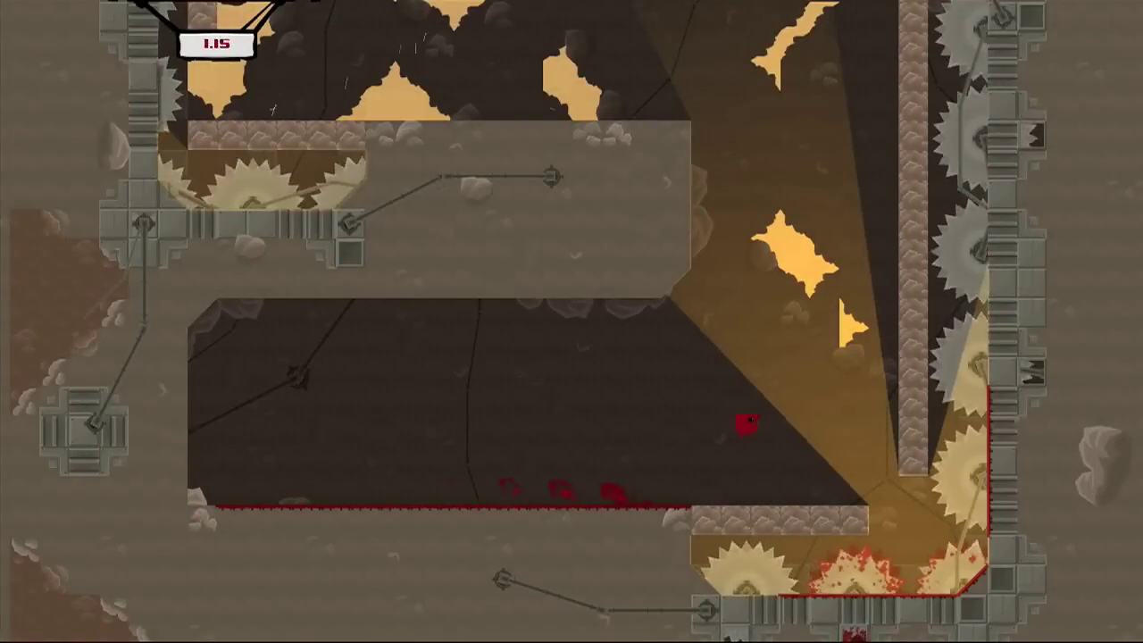
pyautogui.press('Left')
pyautogui.press('space')
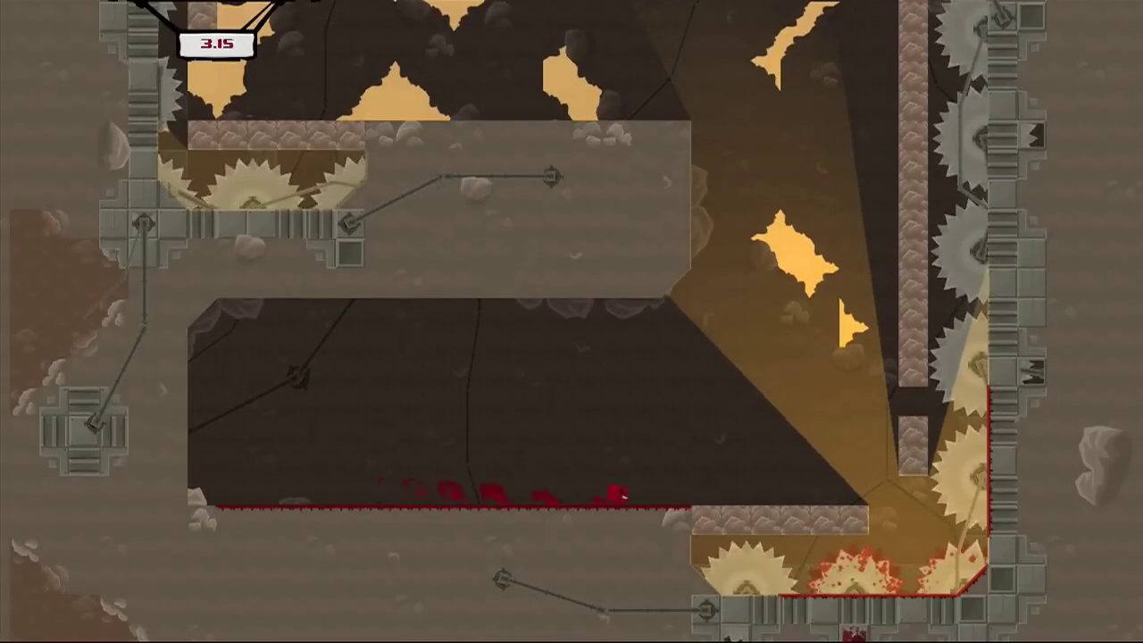
pyautogui.press('space')
pyautogui.press('Left')
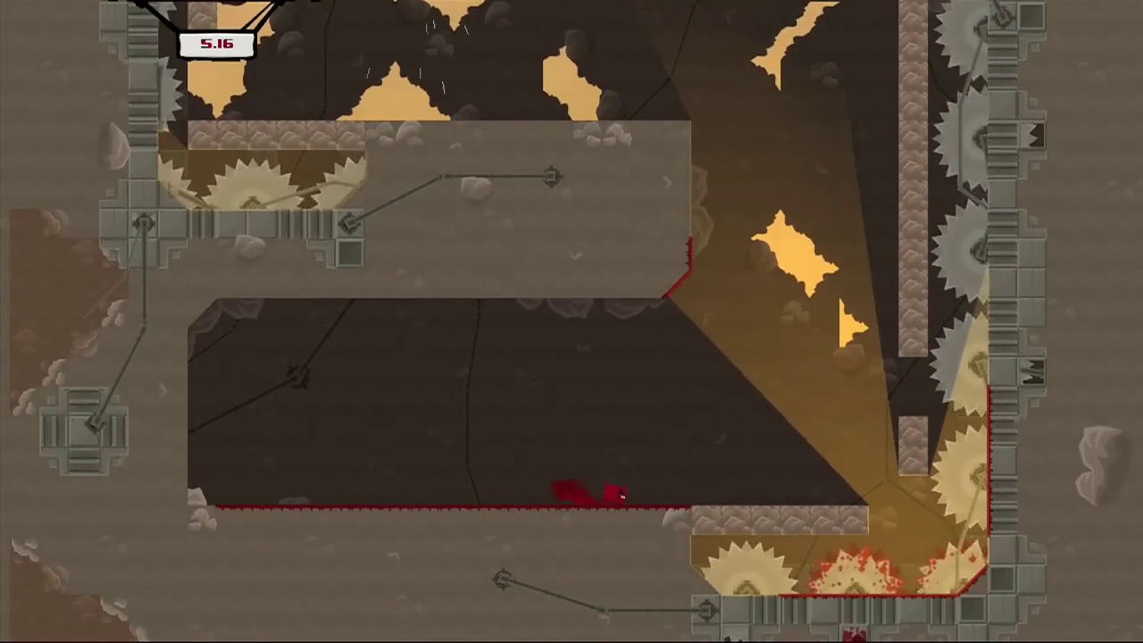
pyautogui.press('Right')
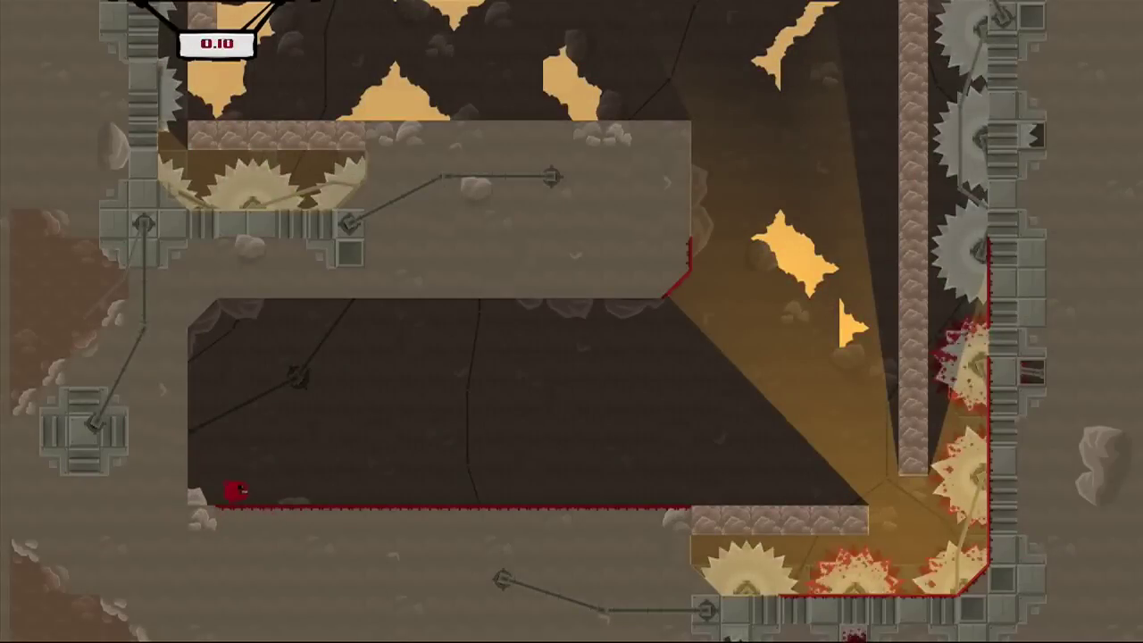
# Step: Climb the right shaft, then the left shaft, and reach Bandage Girl
pyautogui.press('space')
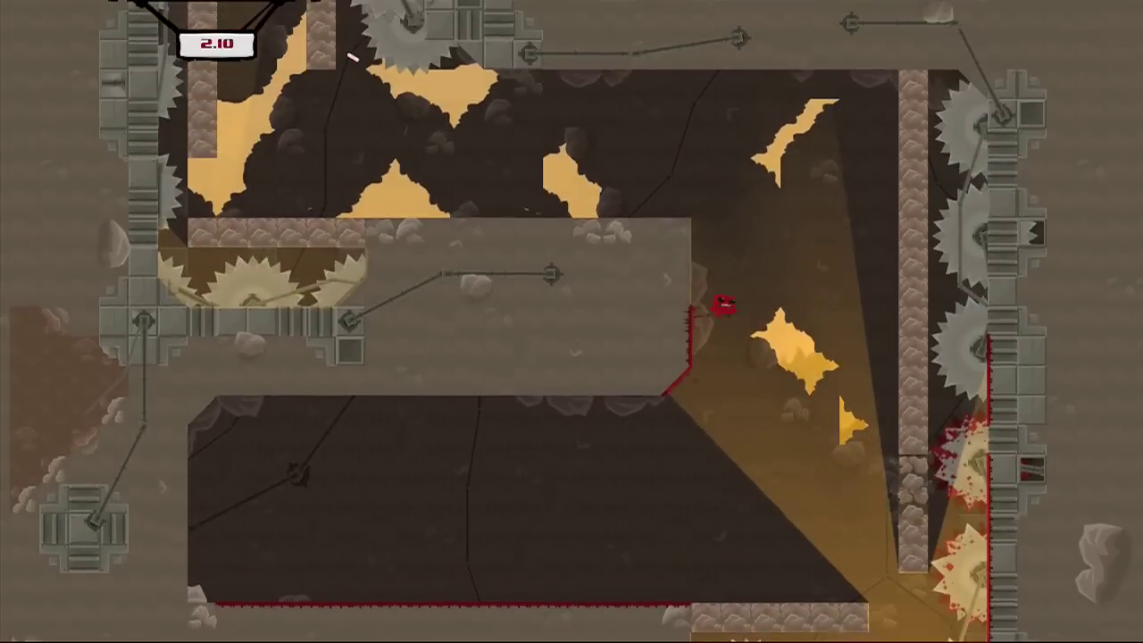
pyautogui.press('Left')
pyautogui.press('space')
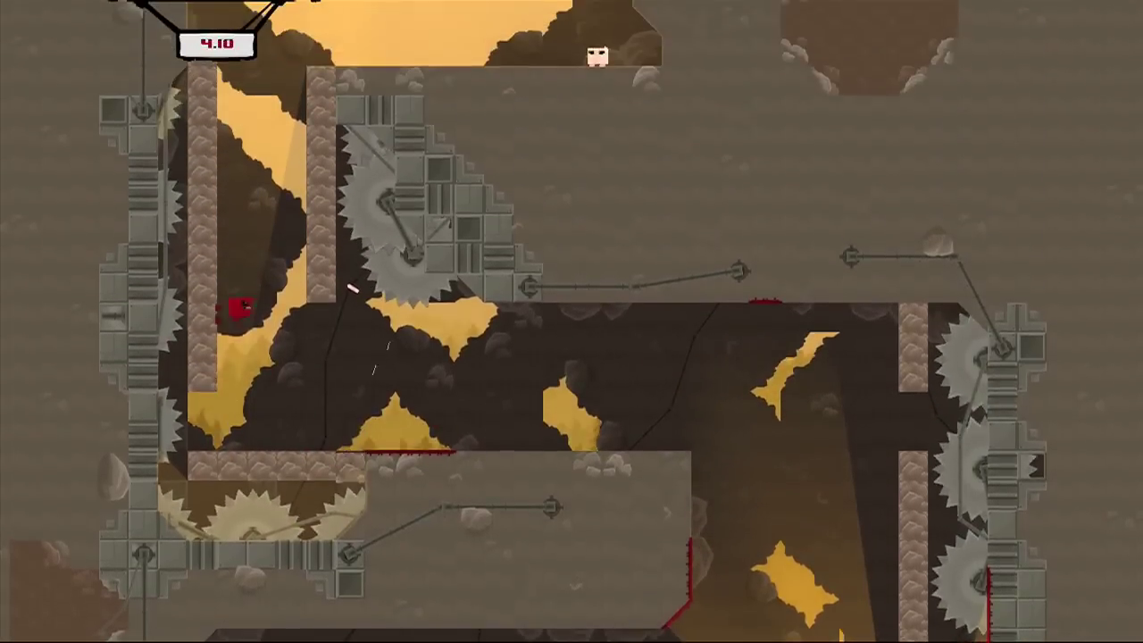
pyautogui.press('Left')
pyautogui.press('space')
pyautogui.press('Right')
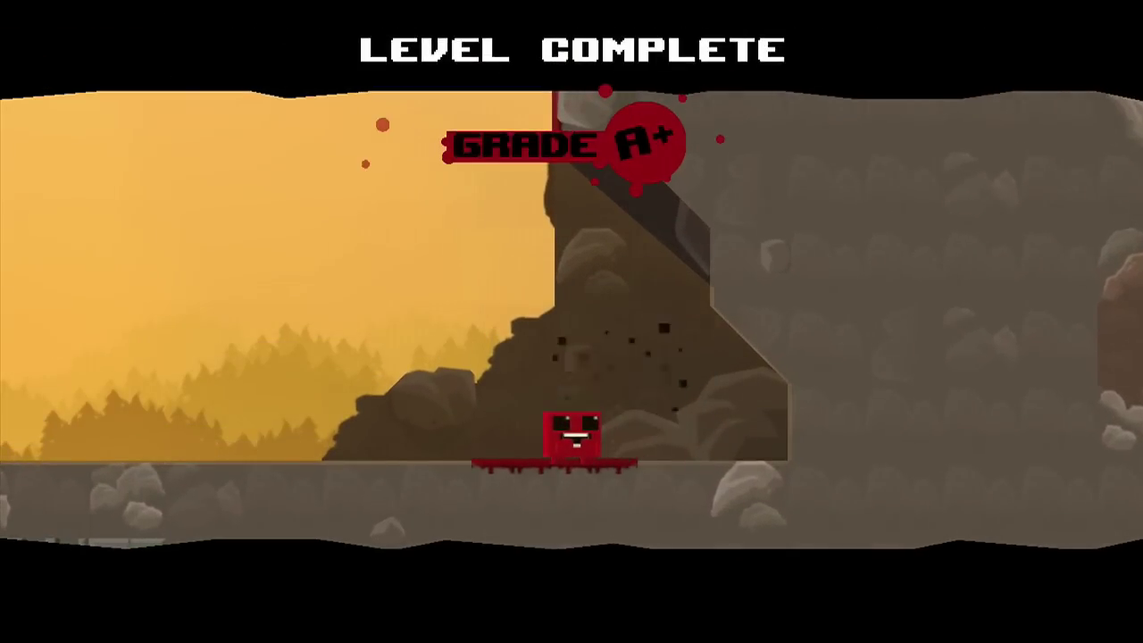
# Step: Start the sawblade corridor level, run left through the lower corridor, and climb up-left
pyautogui.press('a')
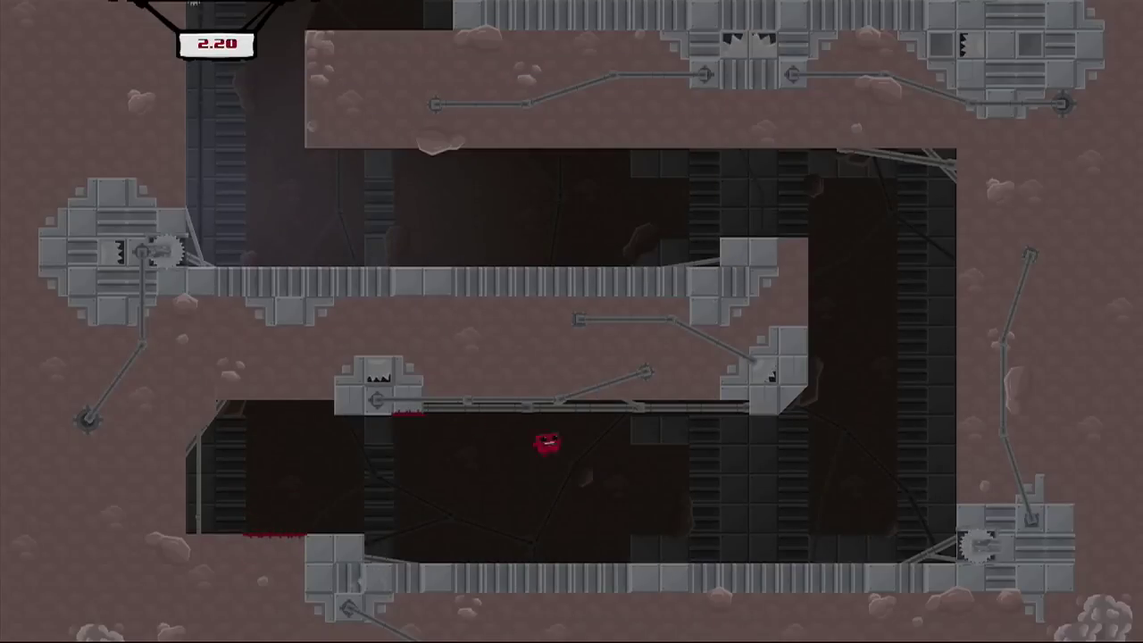
pyautogui.press('Left')
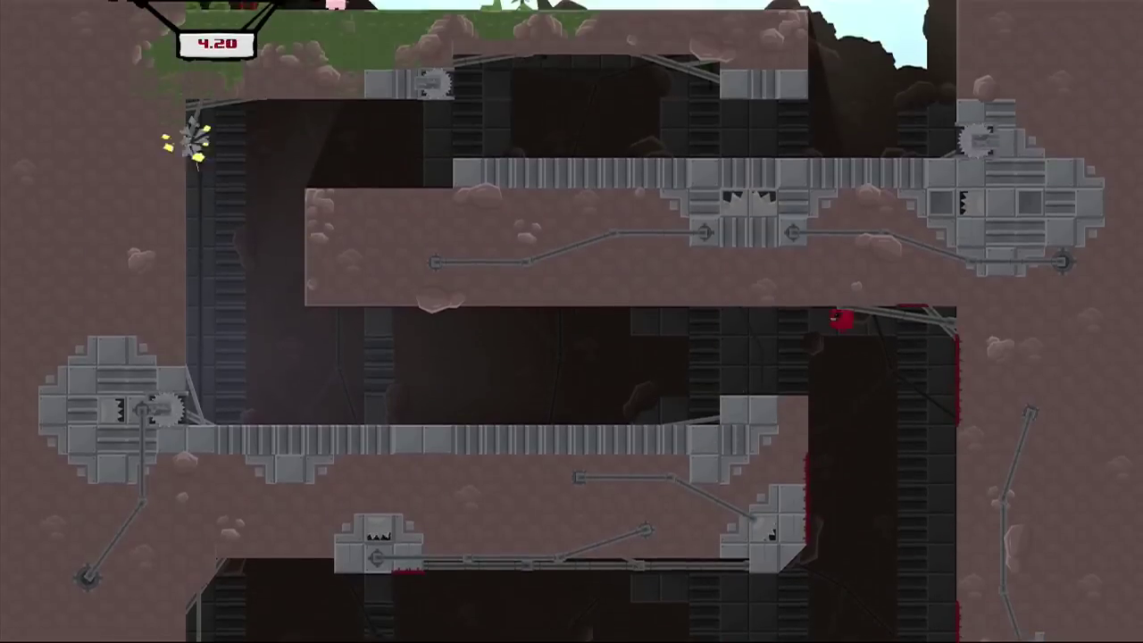
pyautogui.press('Right')
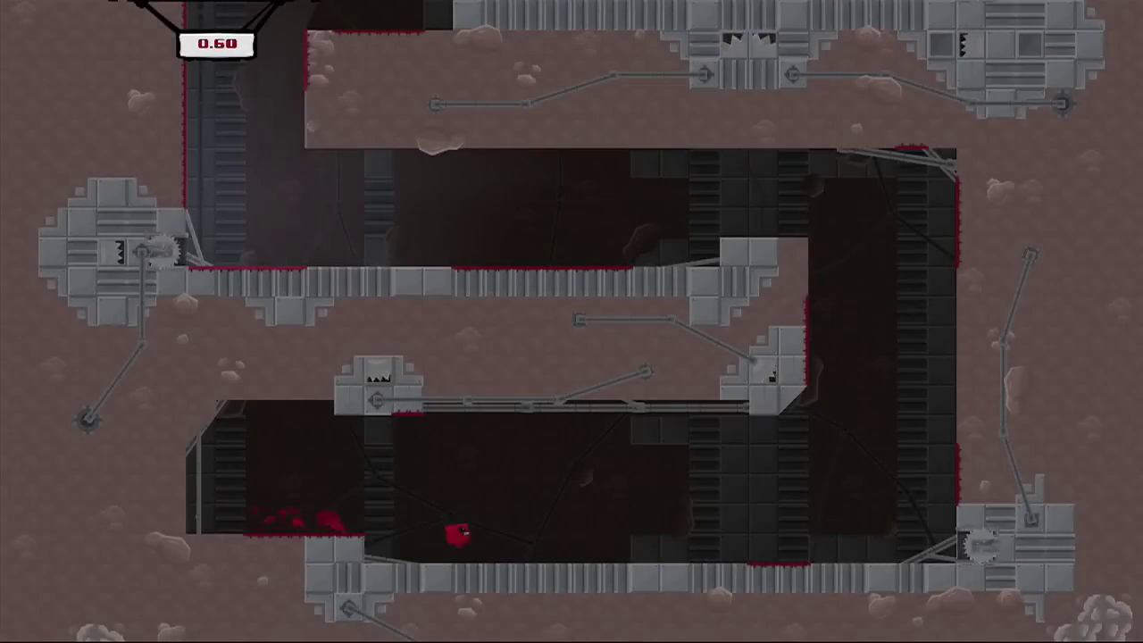
pyautogui.press('Left')
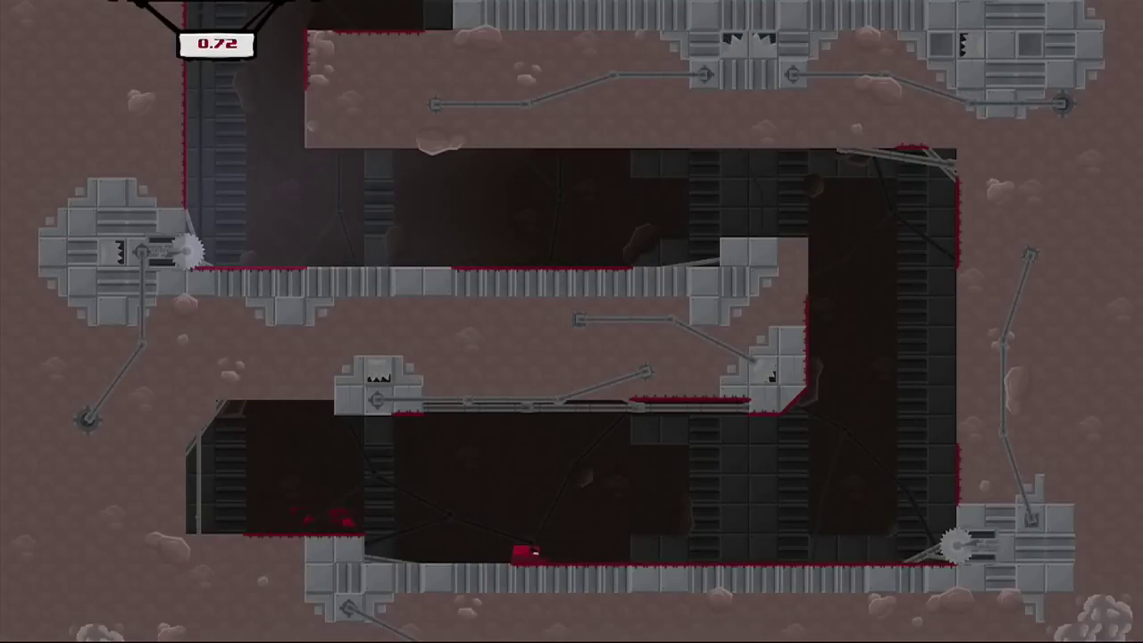
pyautogui.press('Left')
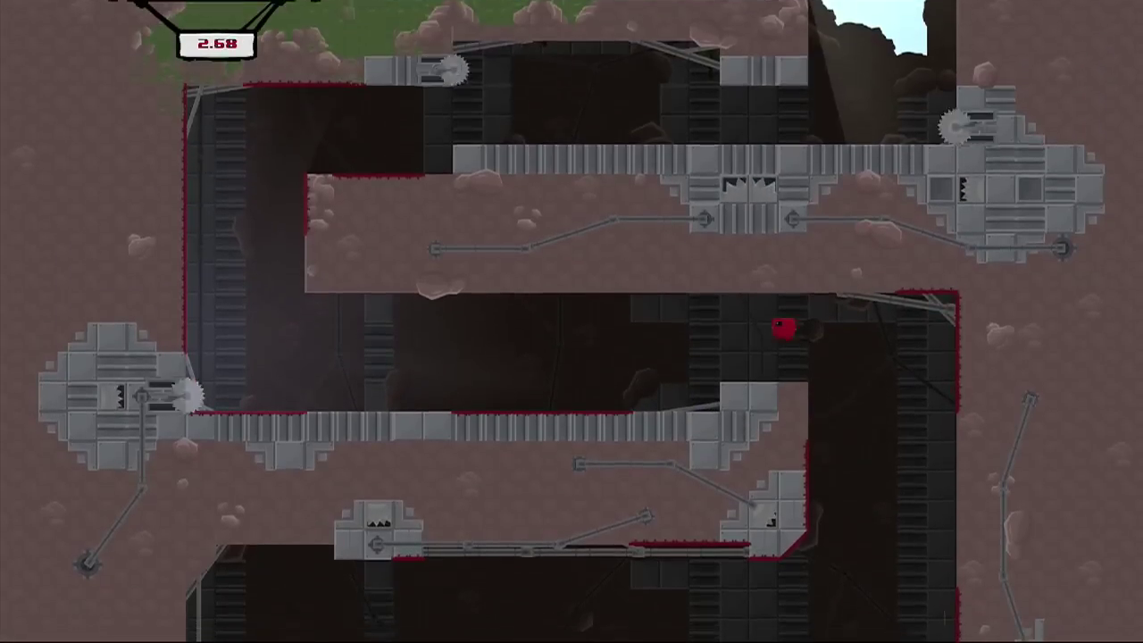
pyautogui.press('Up')
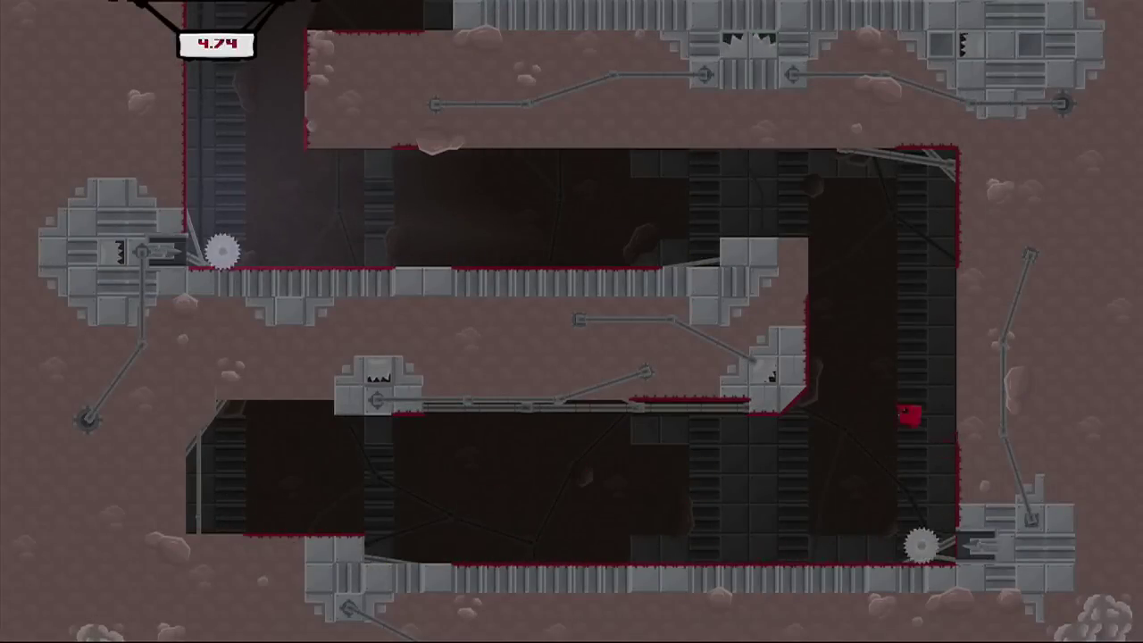
# Step: Cross the corridor above the sawblade, climb to the upper-left ledge, and slide down the left wall
pyautogui.press('Left')
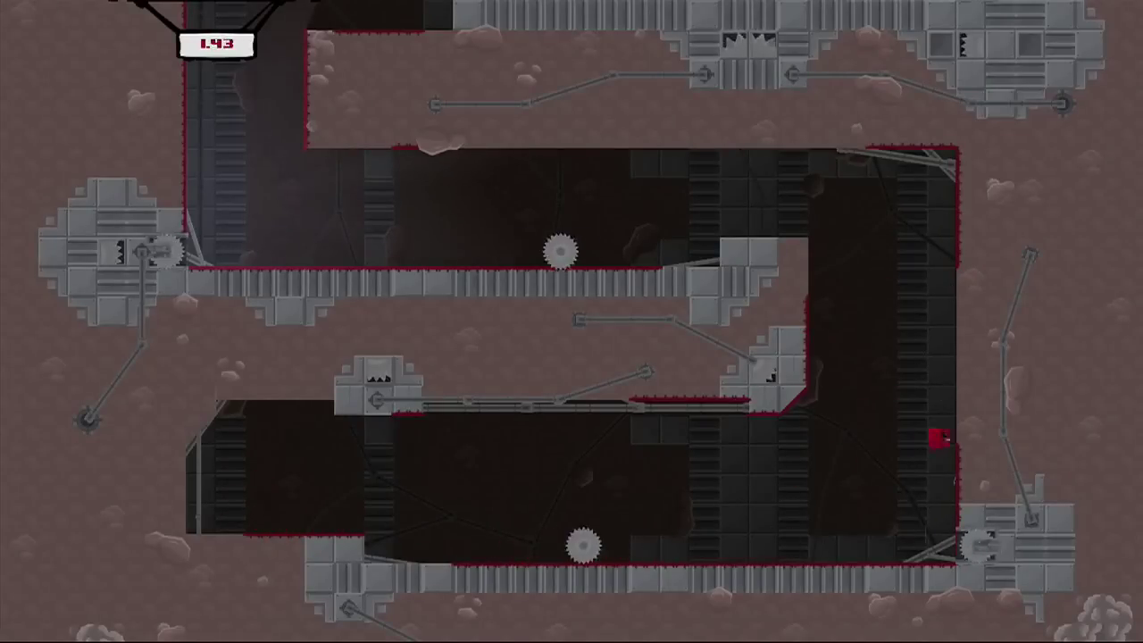
pyautogui.press('Up')
pyautogui.press('Left')
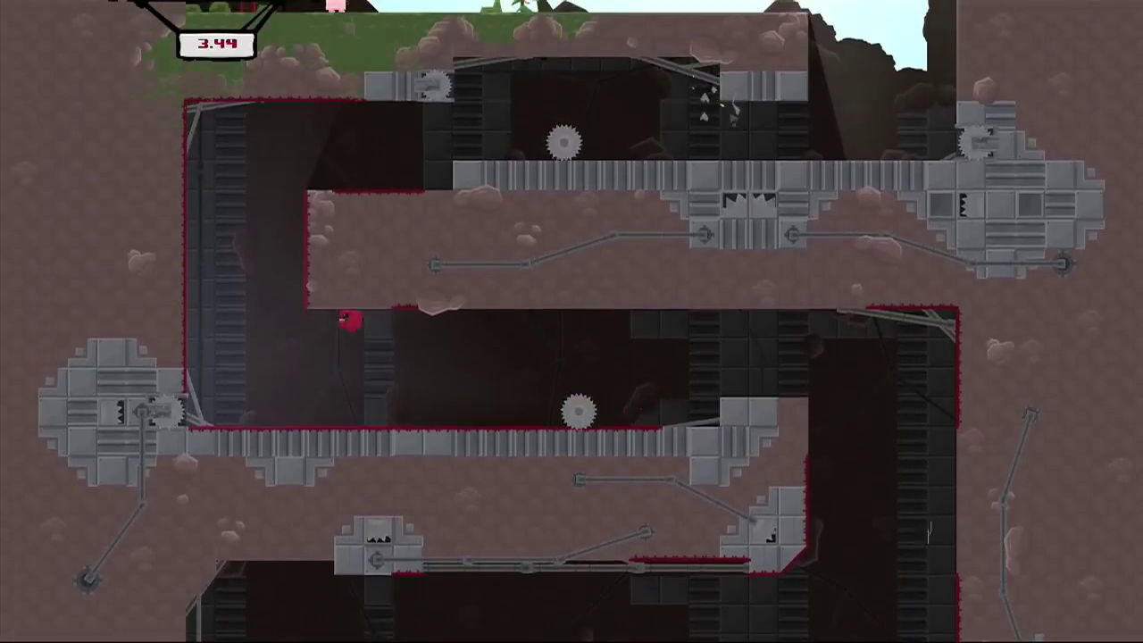
pyautogui.press('Up')
pyautogui.press('Left')
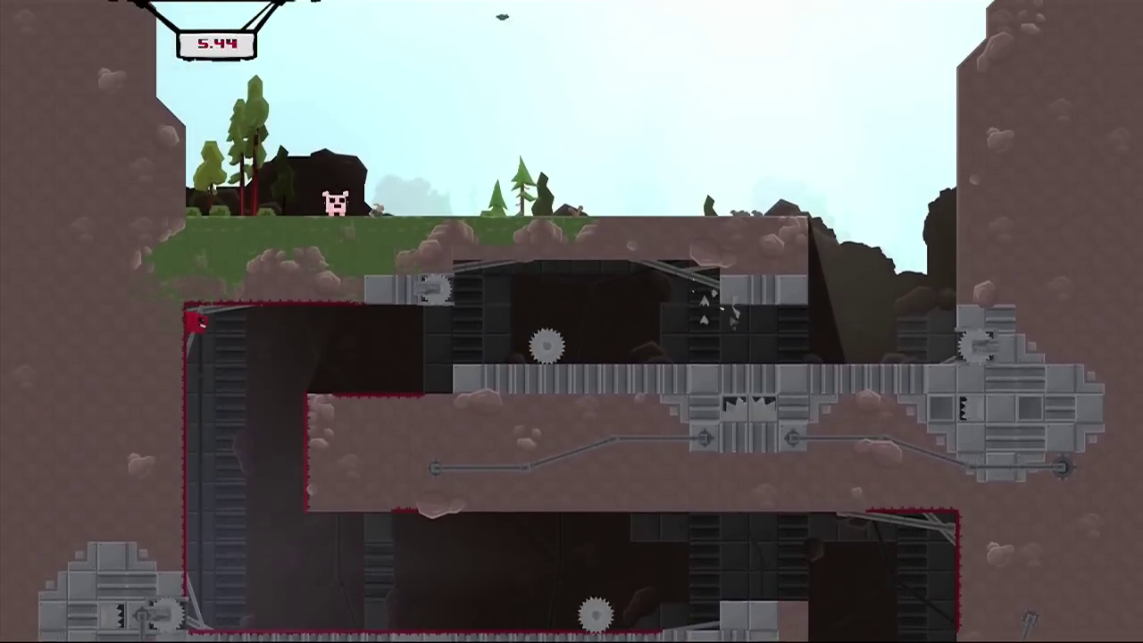
pyautogui.press('Down')
pyautogui.press('Left')
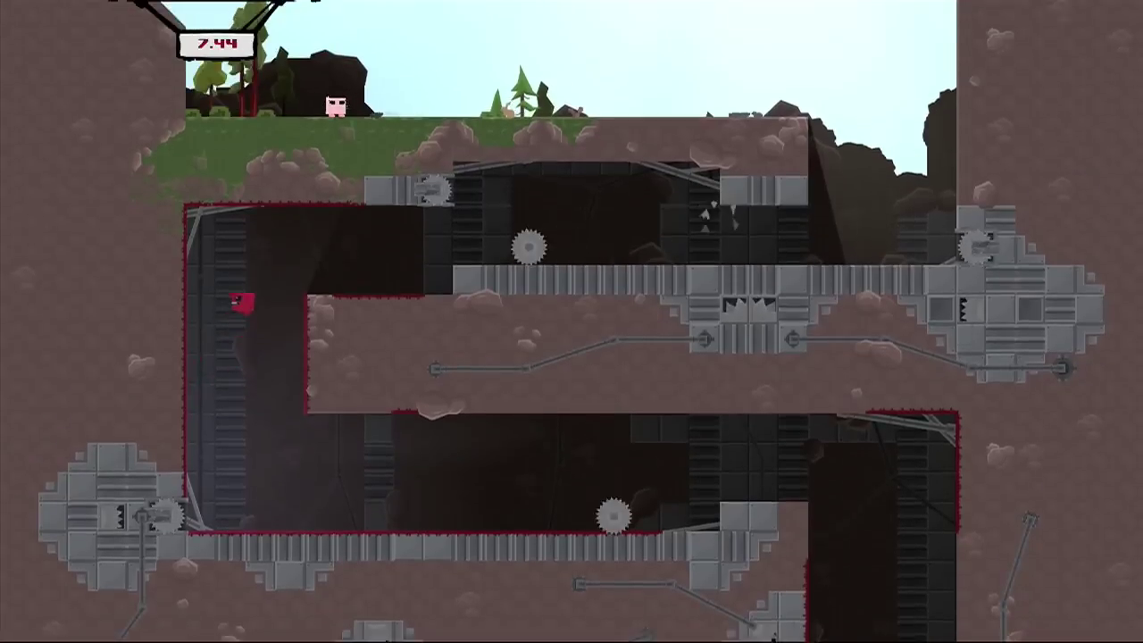
# Step: Wall-jump into the upper-left alcove, jump out onto the surface, and reach Bandage Girl
pyautogui.press('Down')
pyautogui.press('Right')
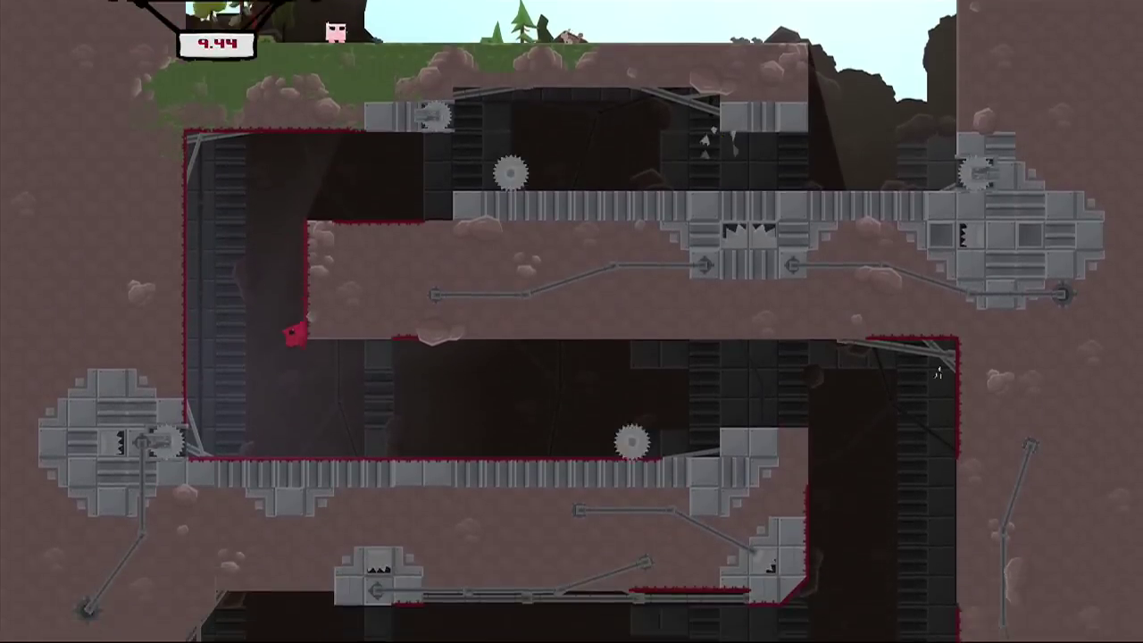
pyautogui.press('Up')
pyautogui.press('Right')
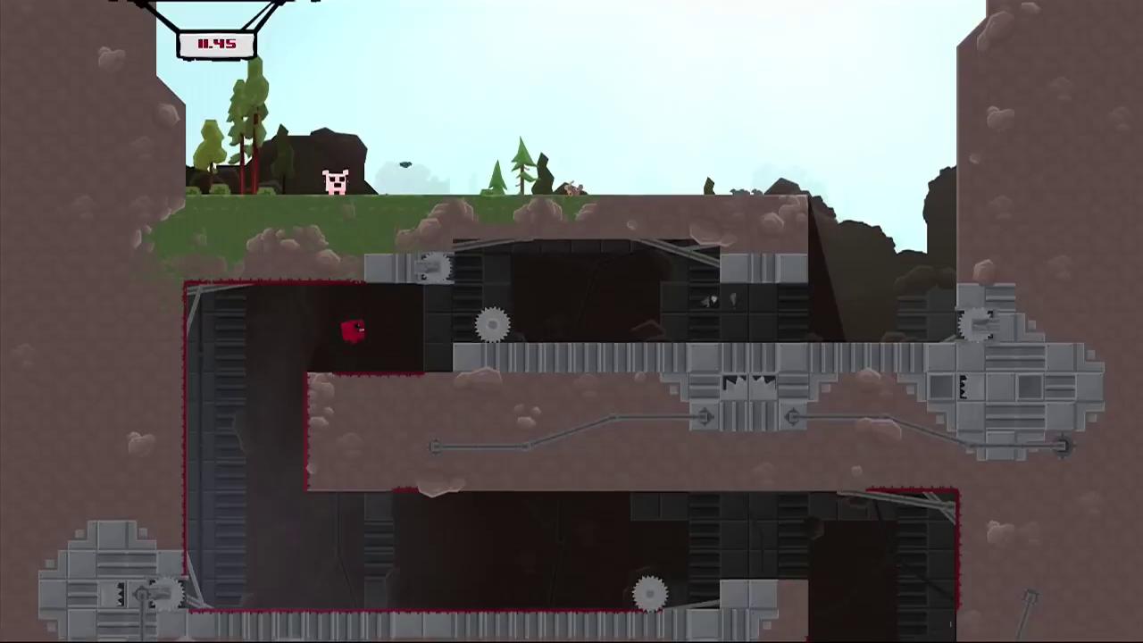
pyautogui.press('Right')
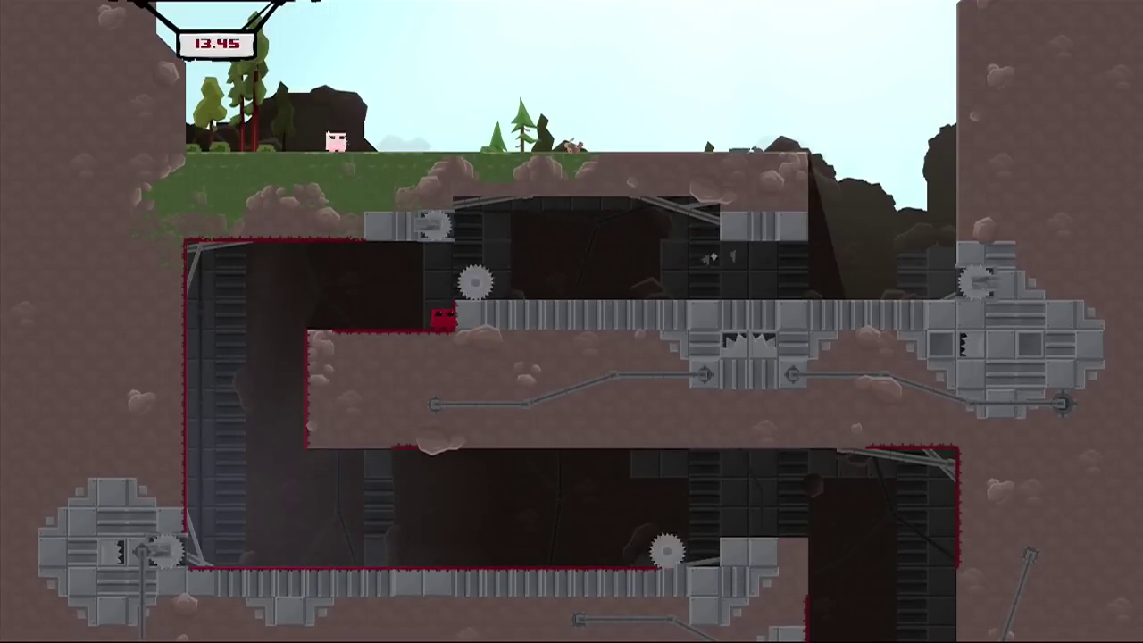
pyautogui.press('space')
pyautogui.press('Right')
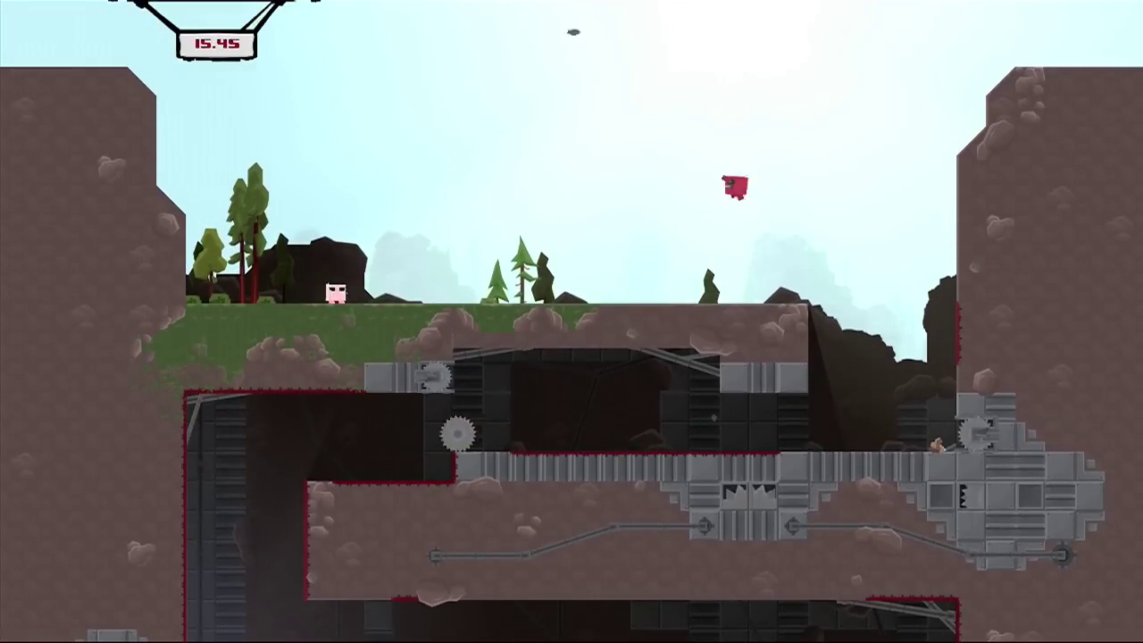
pyautogui.press('Right')
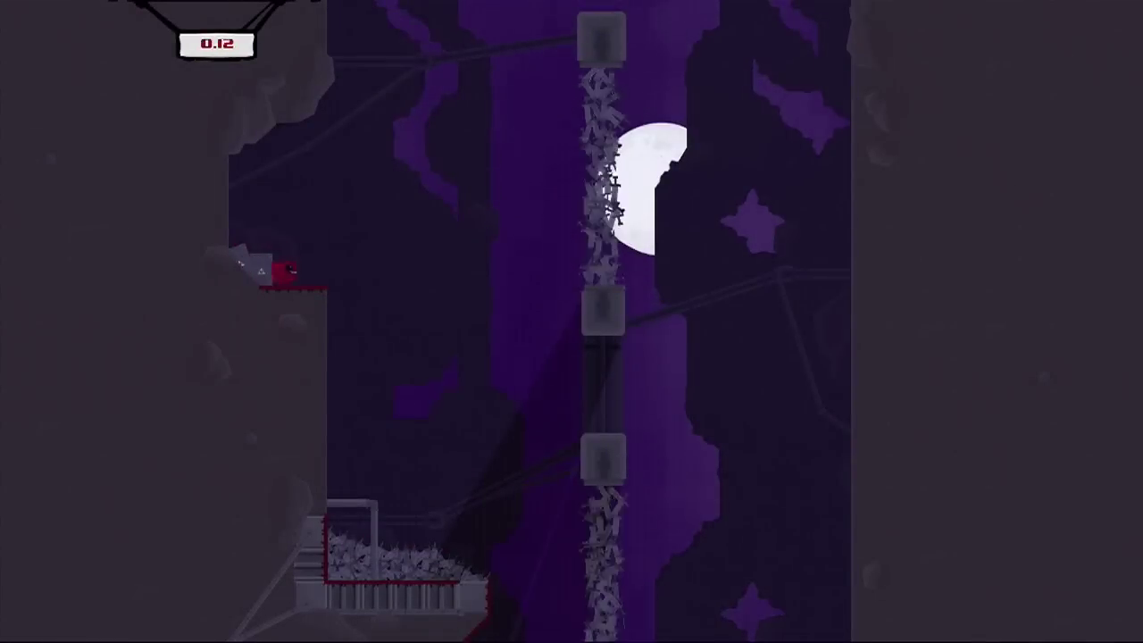
# Step: Repeatedly drop off the starting ledge beside the spike column, then dismiss the tip screen
pyautogui.press('Right')
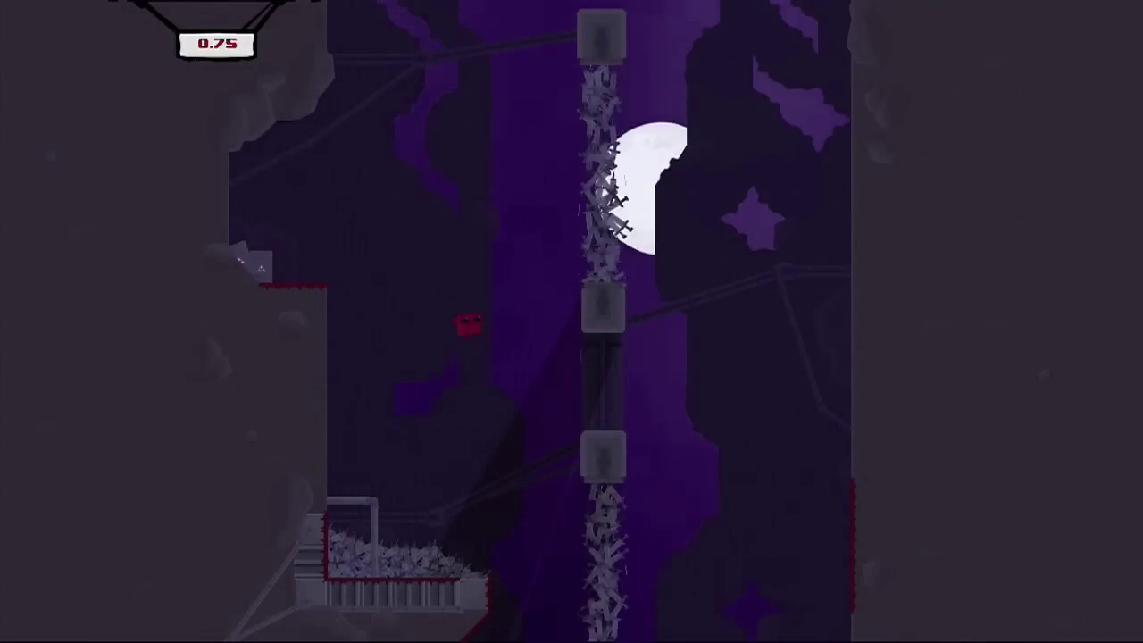
pyautogui.press('Right')
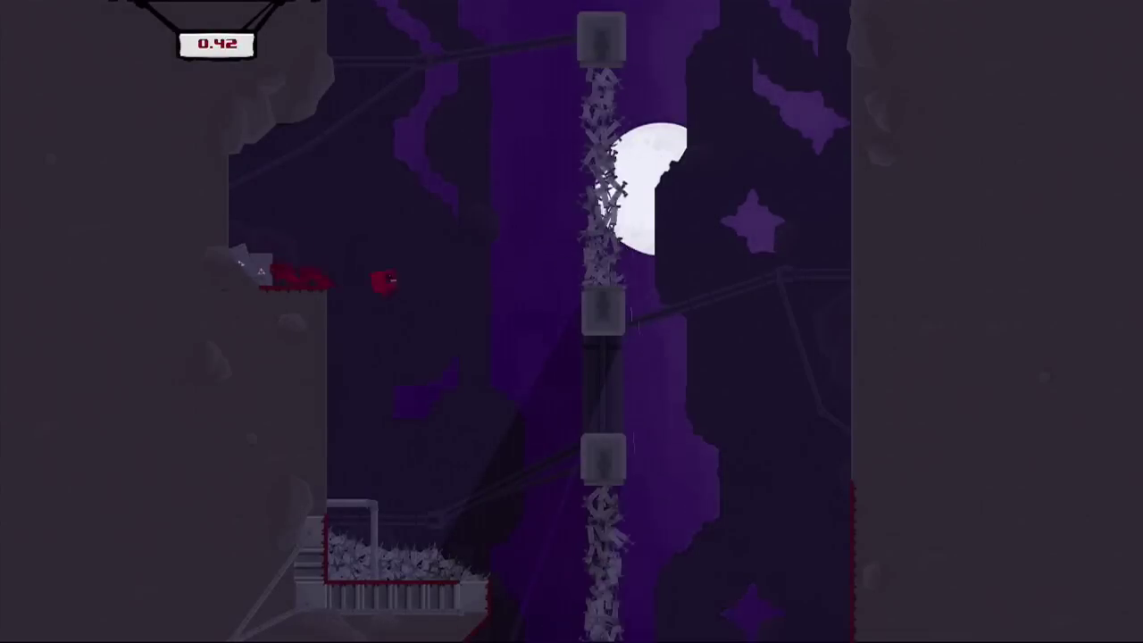
pyautogui.press('Right')
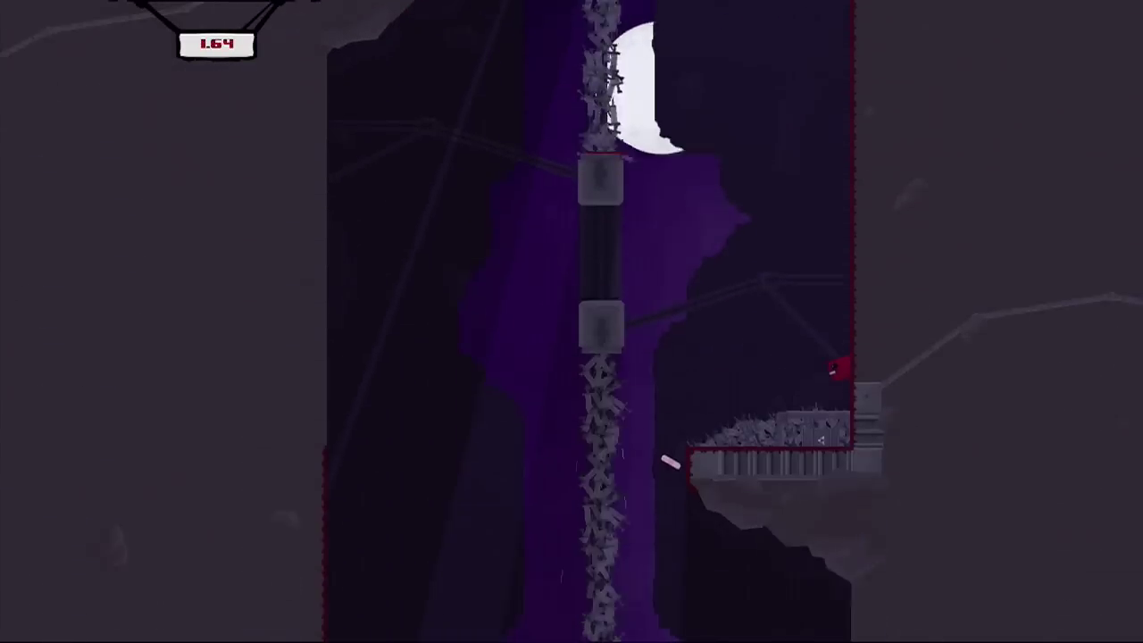
pyautogui.press('Right')
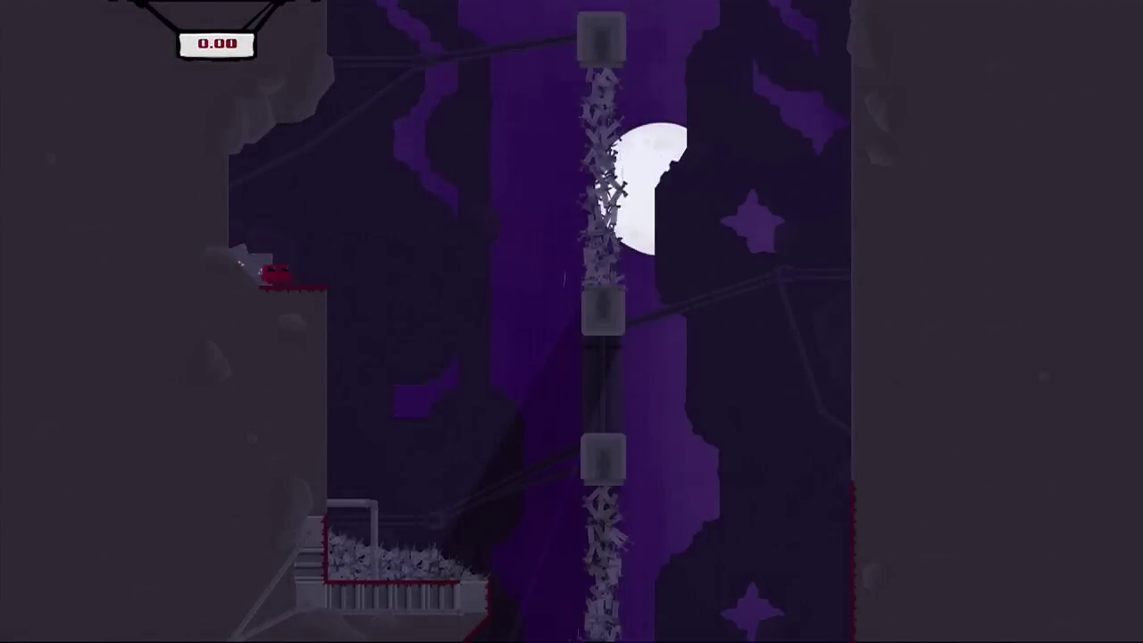
pyautogui.press('Right')
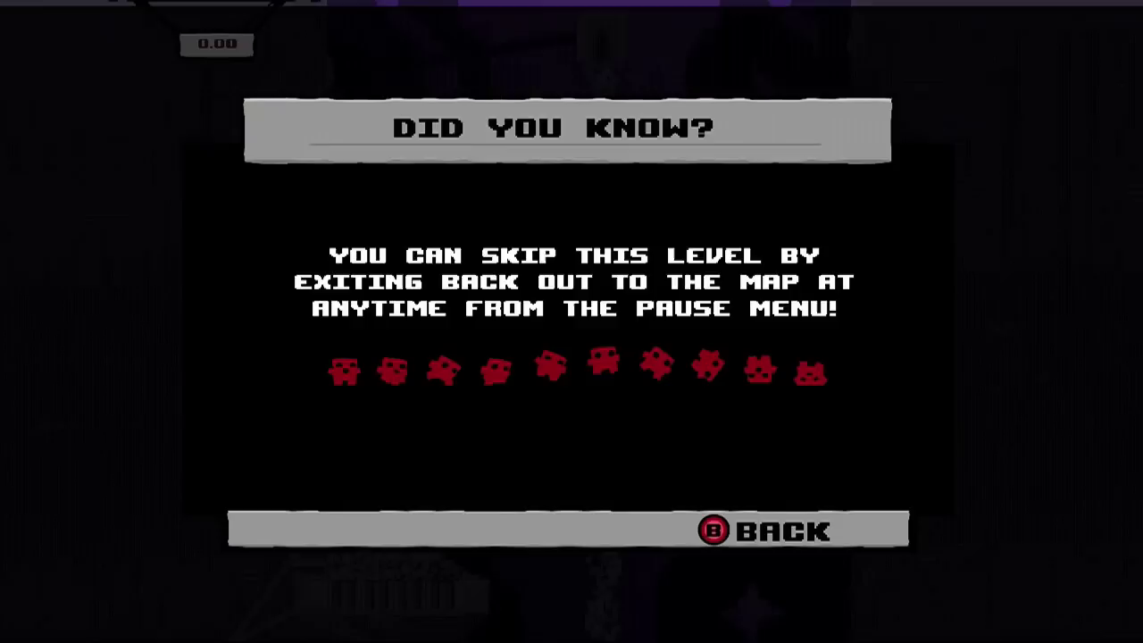
pyautogui.press('Escape')
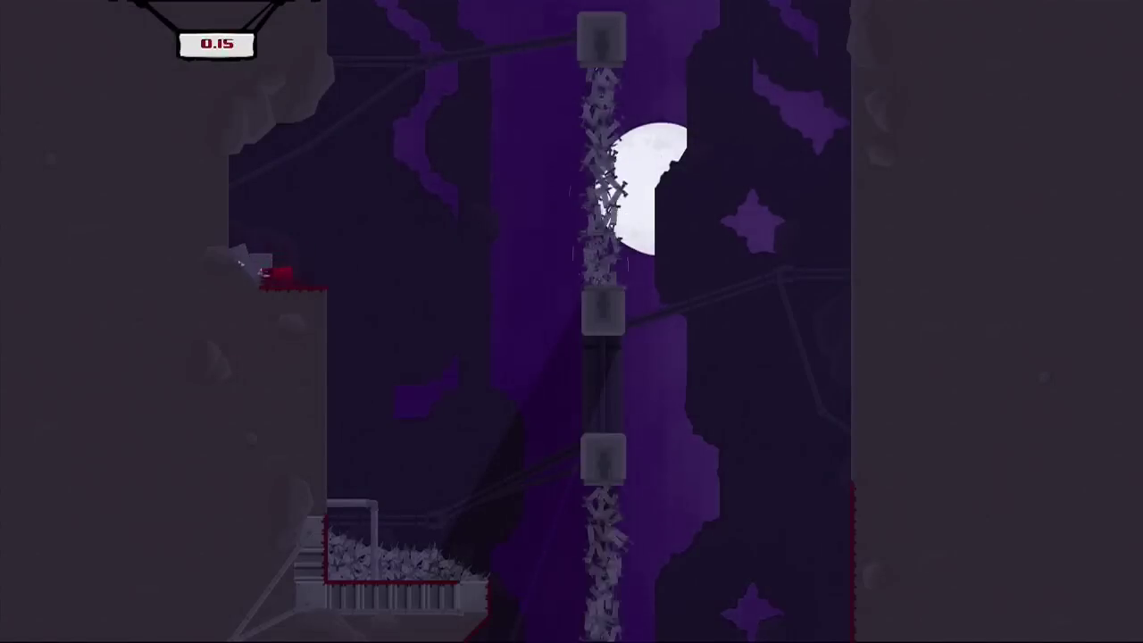